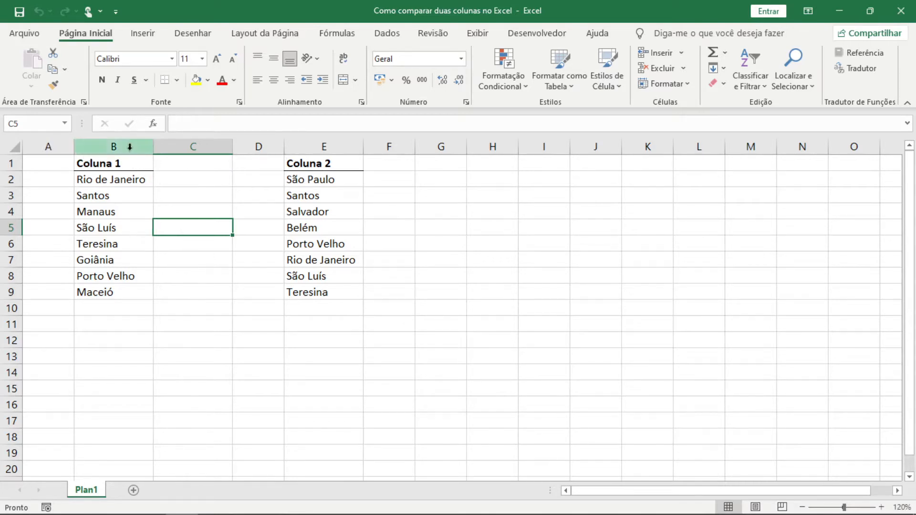
- Compare the city names listed under Coluna 1 with those under Coluna 2 to find entries common to both
left_click_drag(136, 180, 135, 286)
left_click(334, 179)
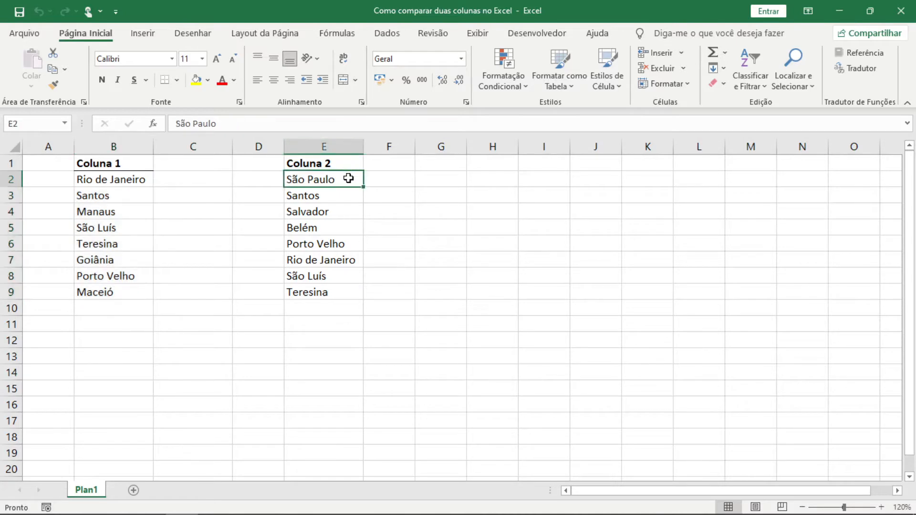
left_click_drag(350, 181, 342, 290)
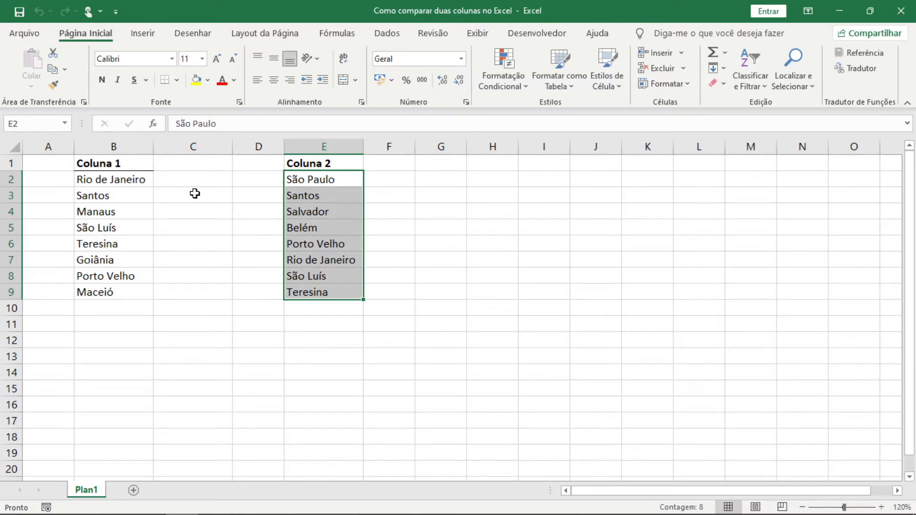
left_click(195, 193)
left_click(319, 181)
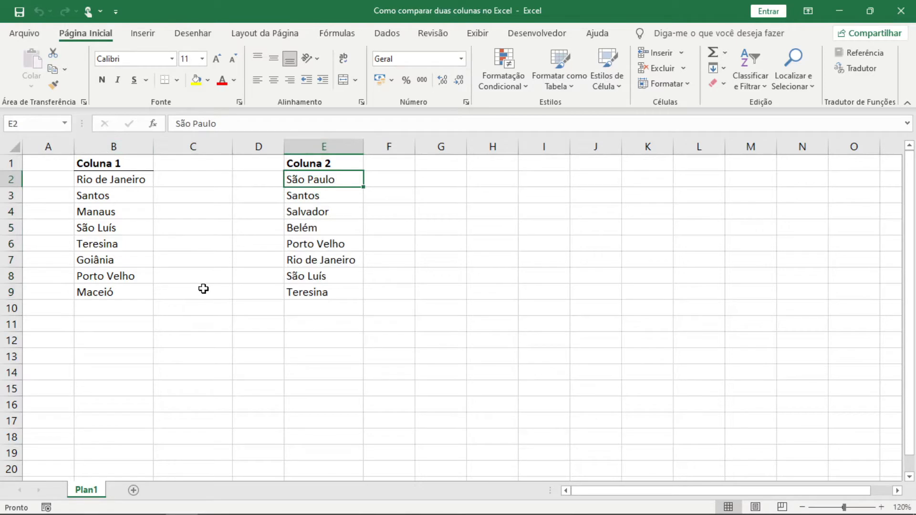
left_click(129, 179)
left_click(308, 259)
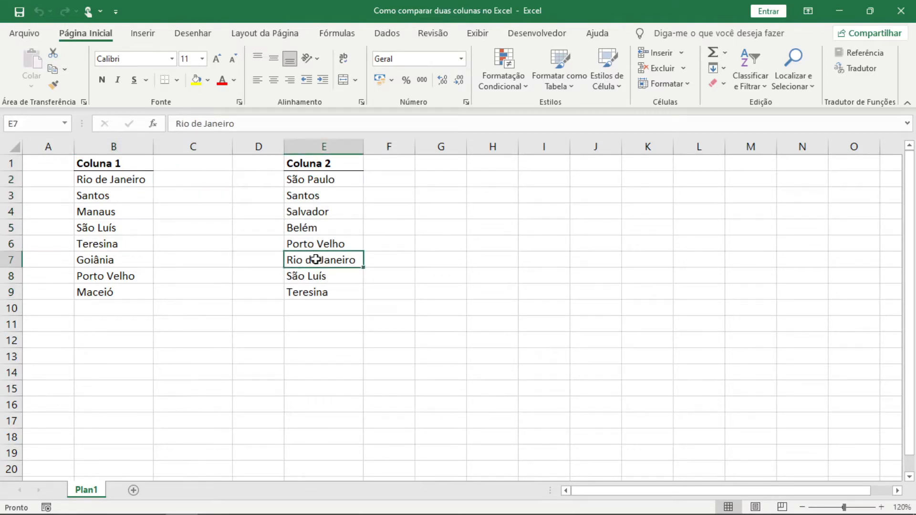
left_click(309, 293)
left_click(109, 241)
left_click(109, 228)
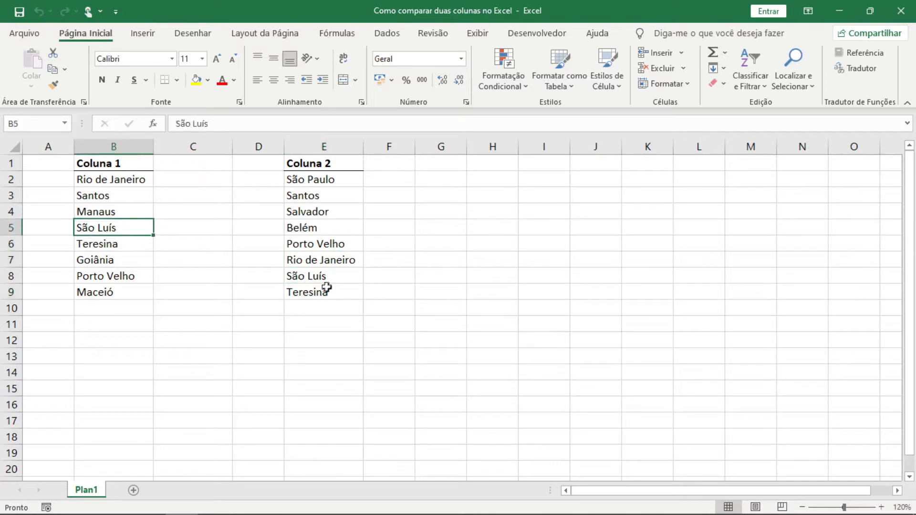
left_click(327, 277)
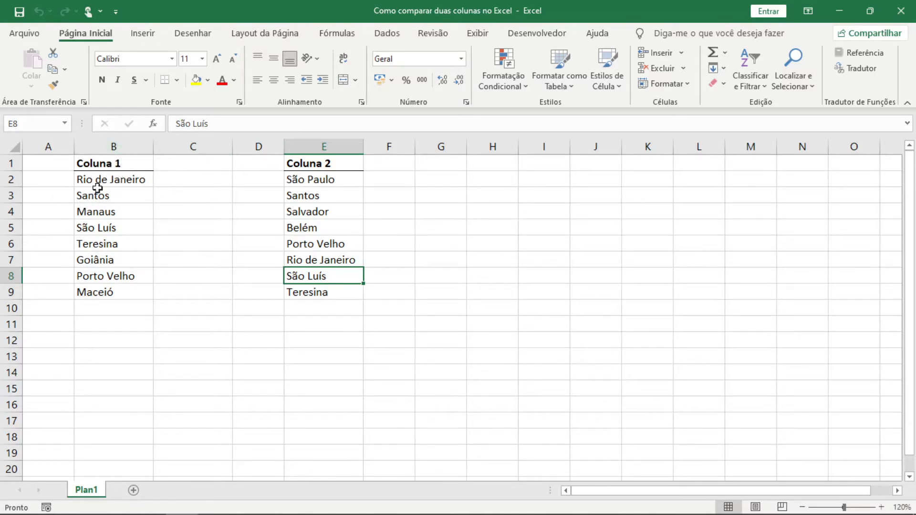
- Start a PROCV formula in C2 with B2 as the lookup value and the whole column E as the table array
left_click(188, 178)
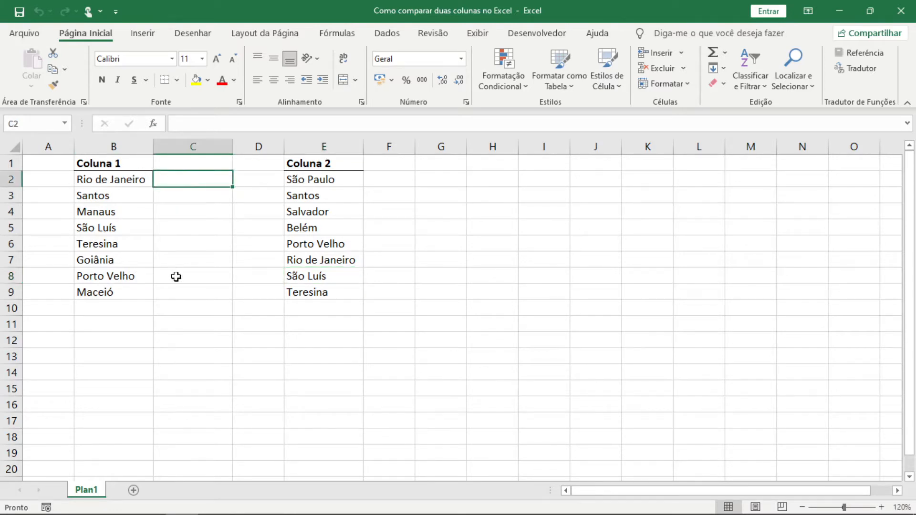
type("=PROCV")
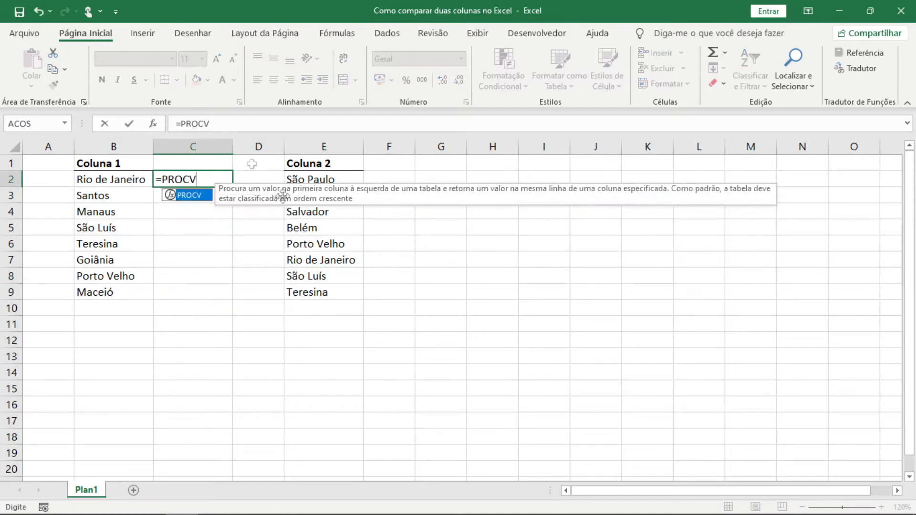
type("(")
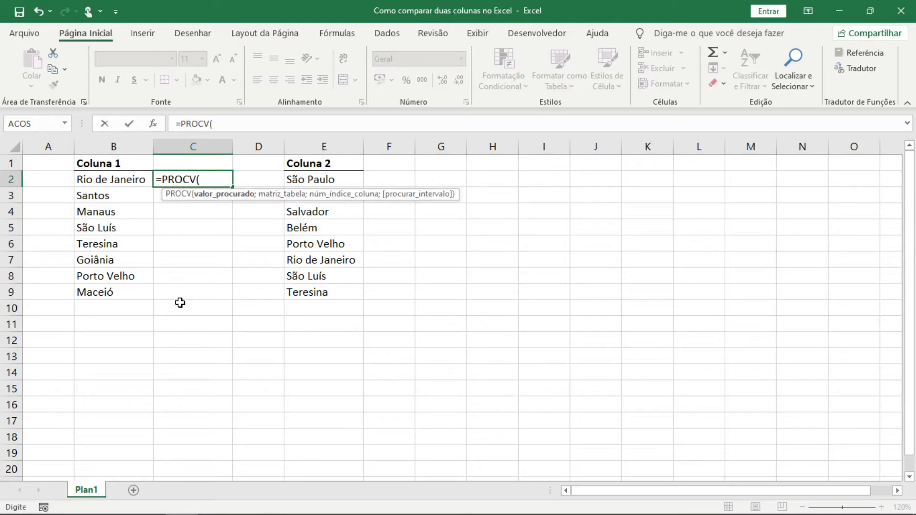
left_click(124, 184)
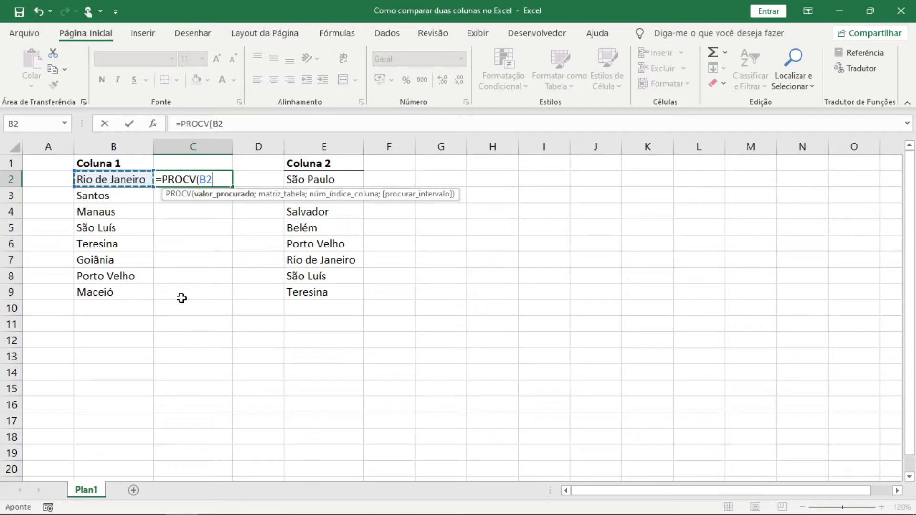
type(";")
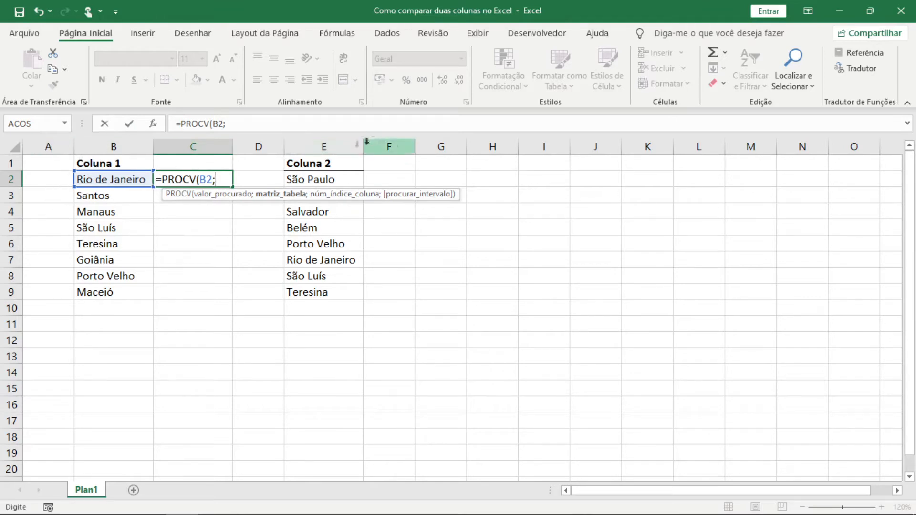
left_click(339, 144)
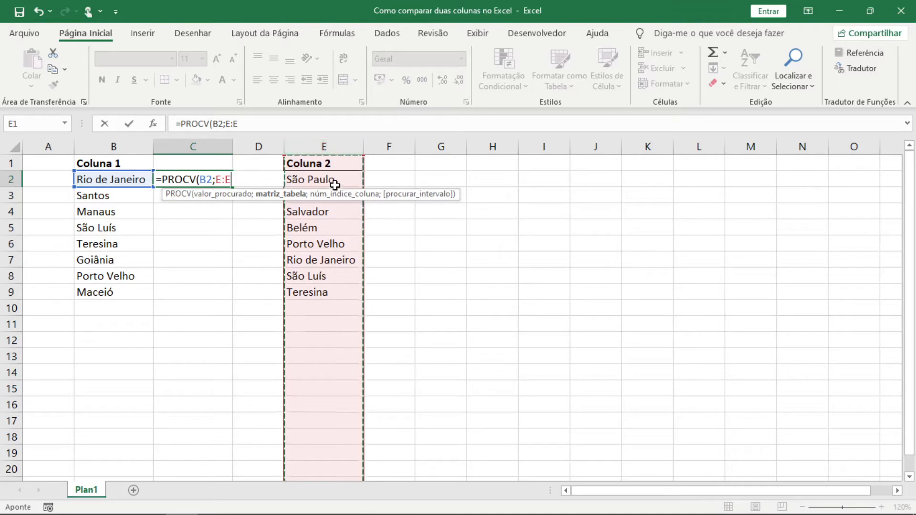
left_click_drag(335, 184, 329, 293)
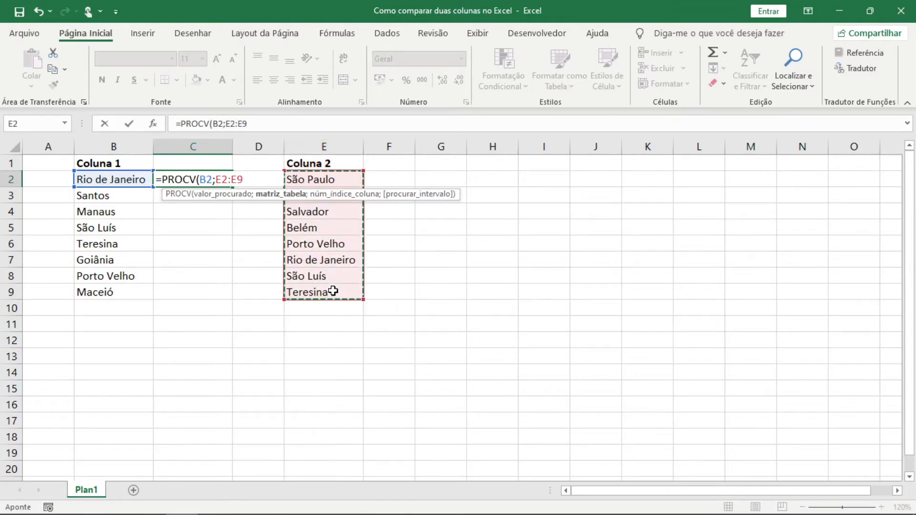
left_click(345, 146)
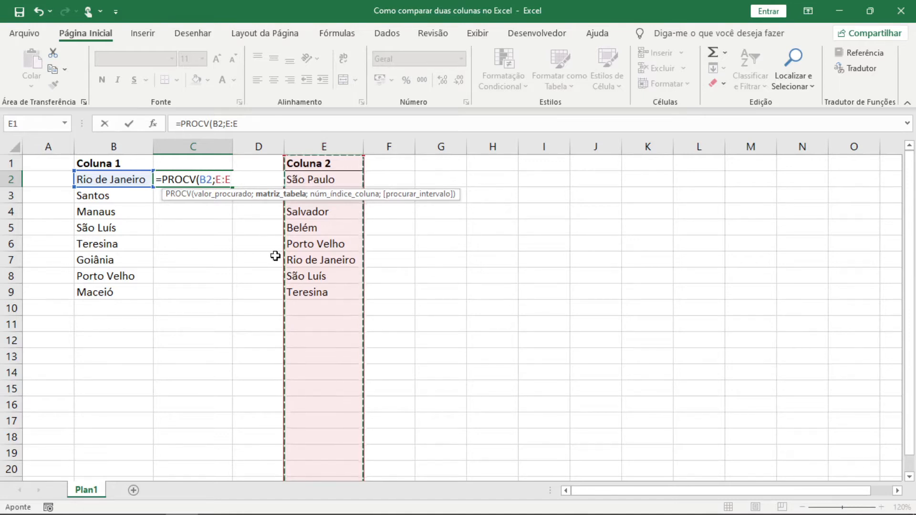
- Complete the C2 formula with column index 1 and exact match 0, giving =PROCV(B2;E:E;1;0)
type(";")
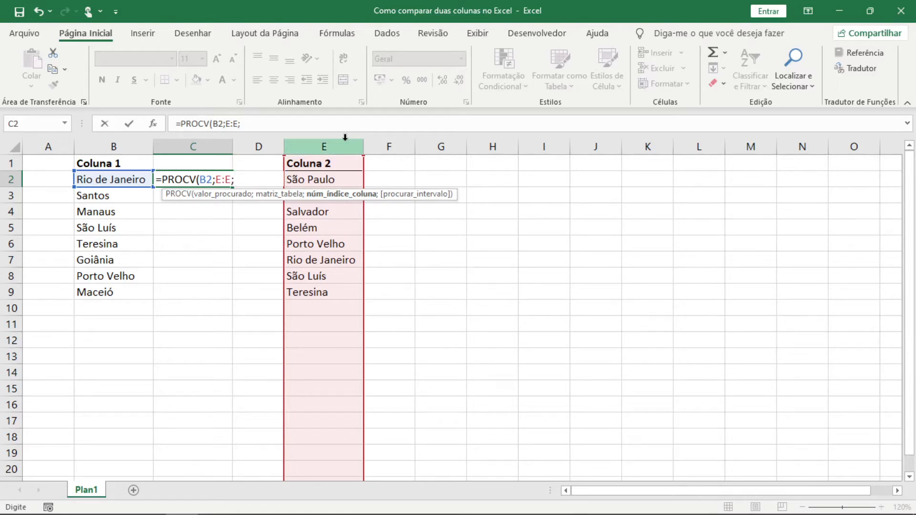
type("1")
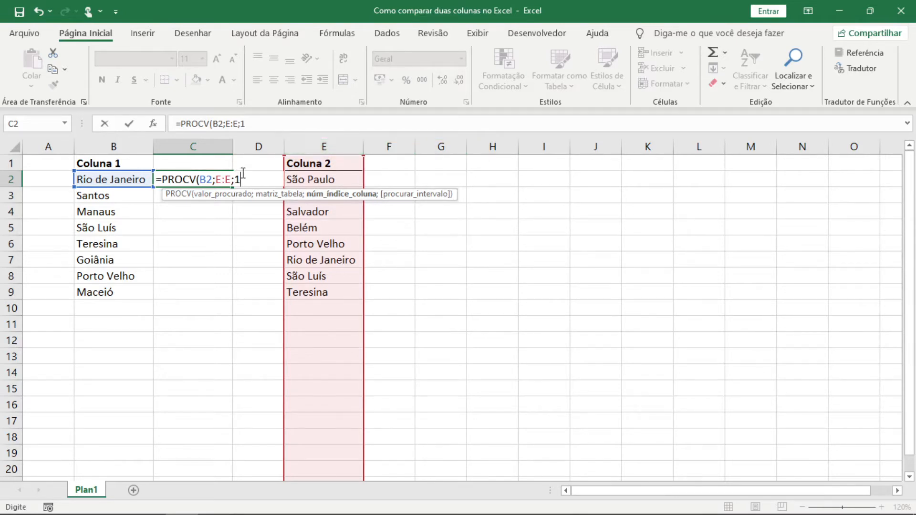
type(";0")
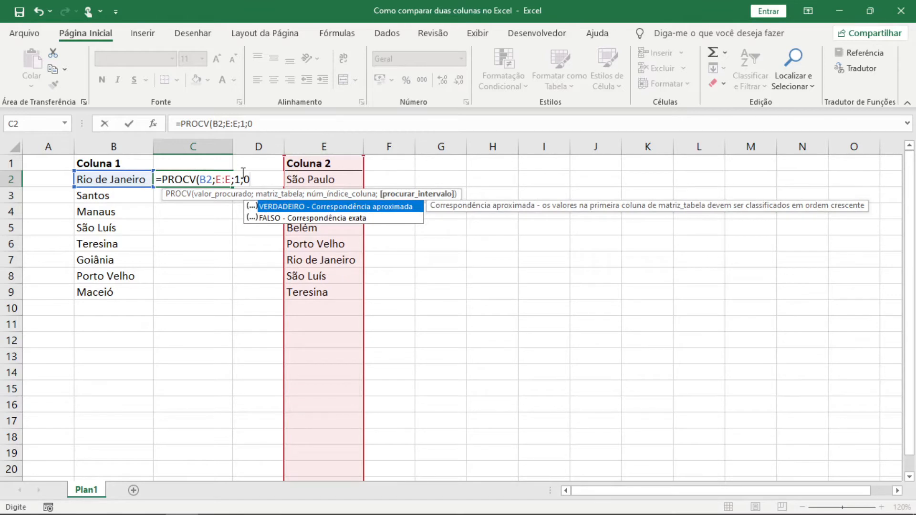
type(")")
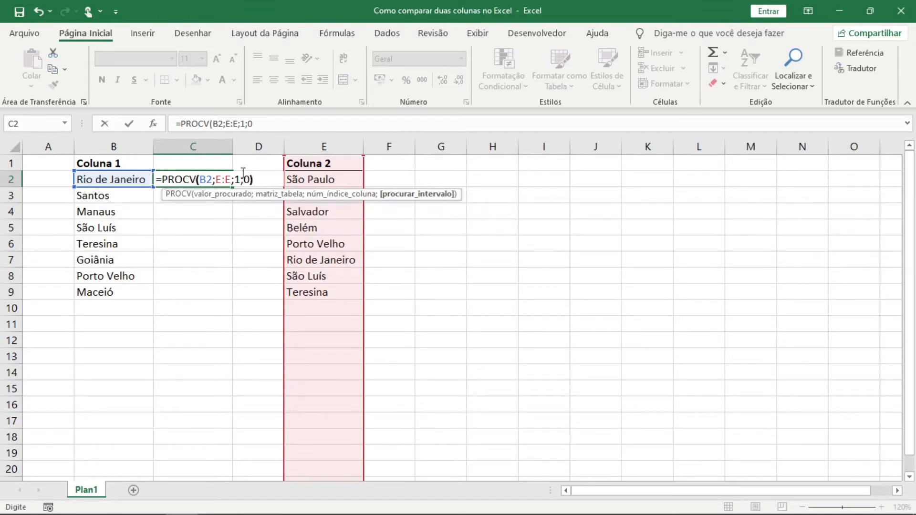
key("Return")
key("Up")
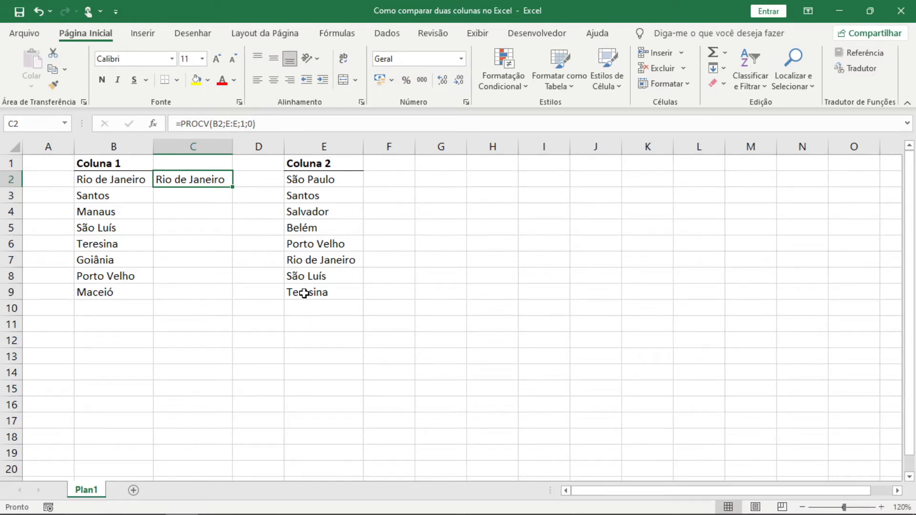
- Fill the C2 formula down to C9 and check the lookup results beside Coluna 1
double_click(233, 186)
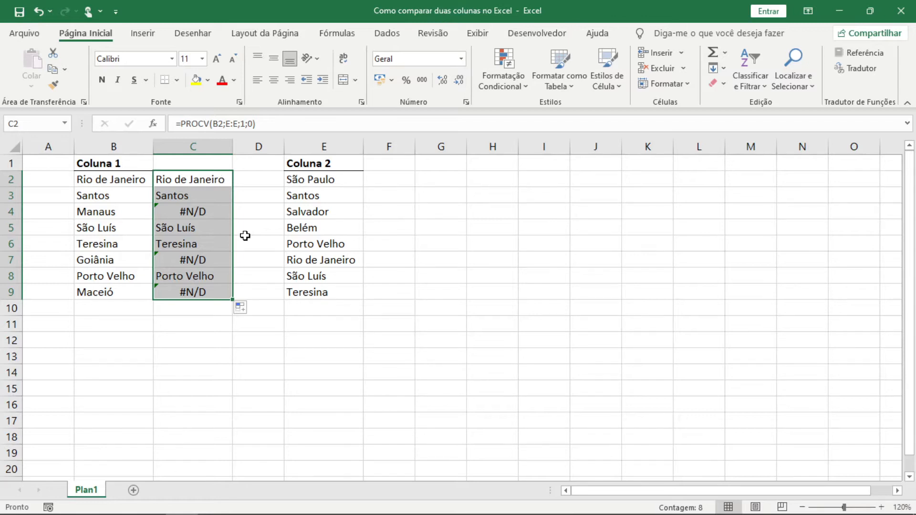
left_click(204, 212)
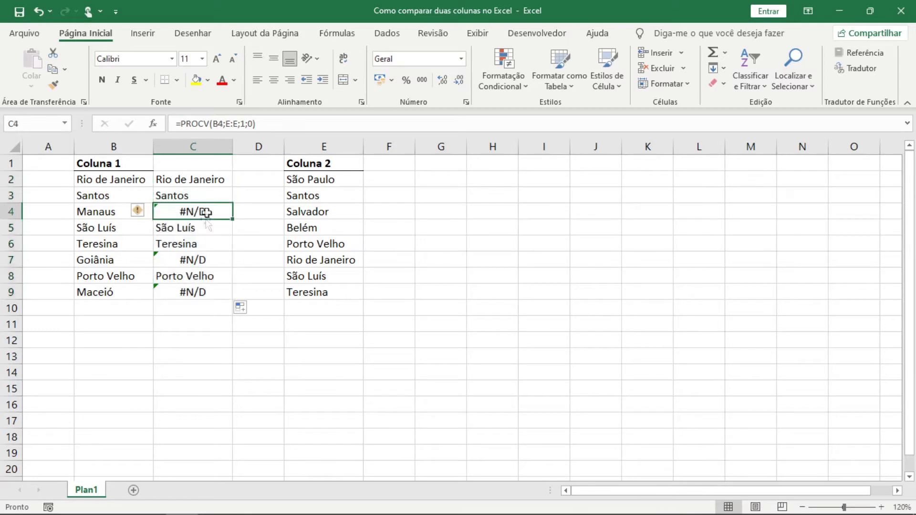
left_click(200, 249)
left_click(193, 277)
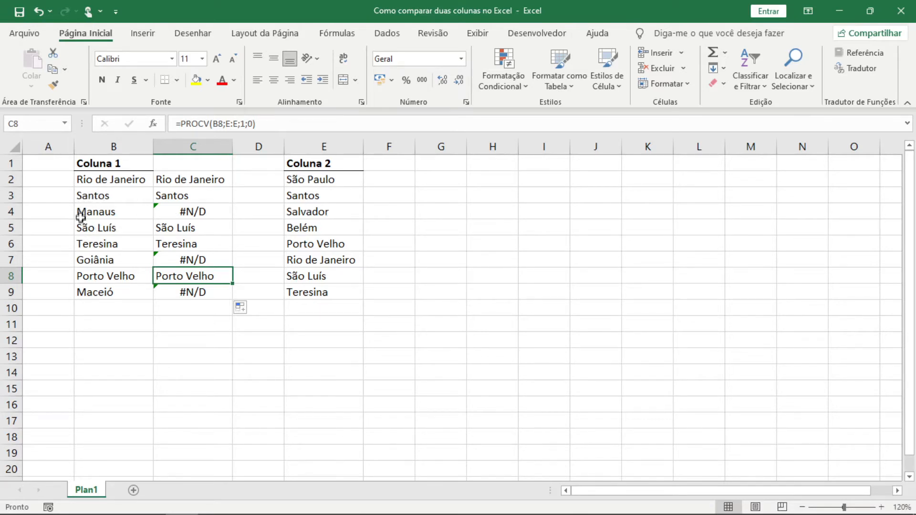
left_click(219, 245)
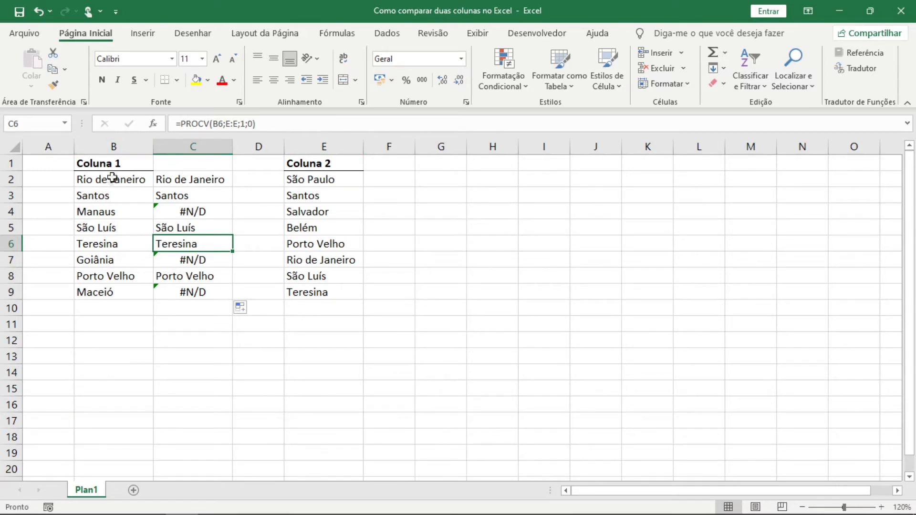
- Enter =PROCV(E2;B:B;1;0) in F2 to look up the first Coluna 2 city in Coluna 1
left_click(370, 178)
type("=procv(")
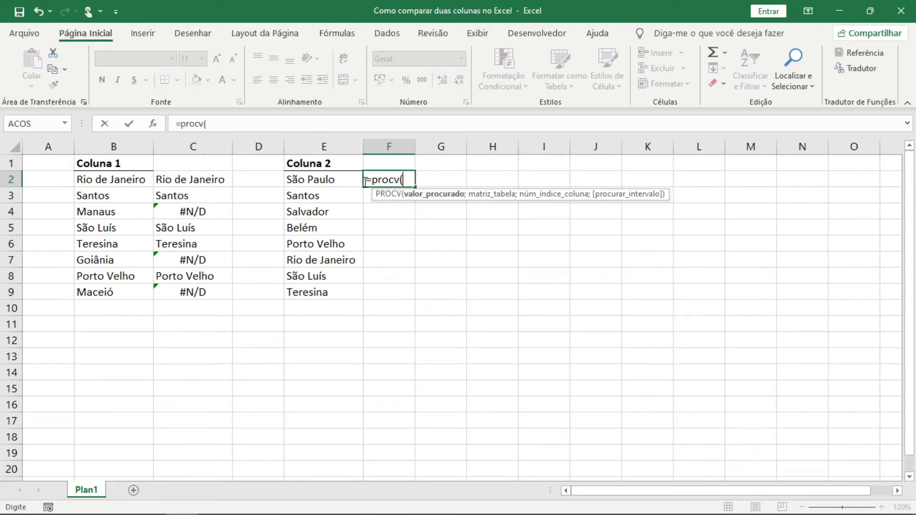
left_click(345, 176)
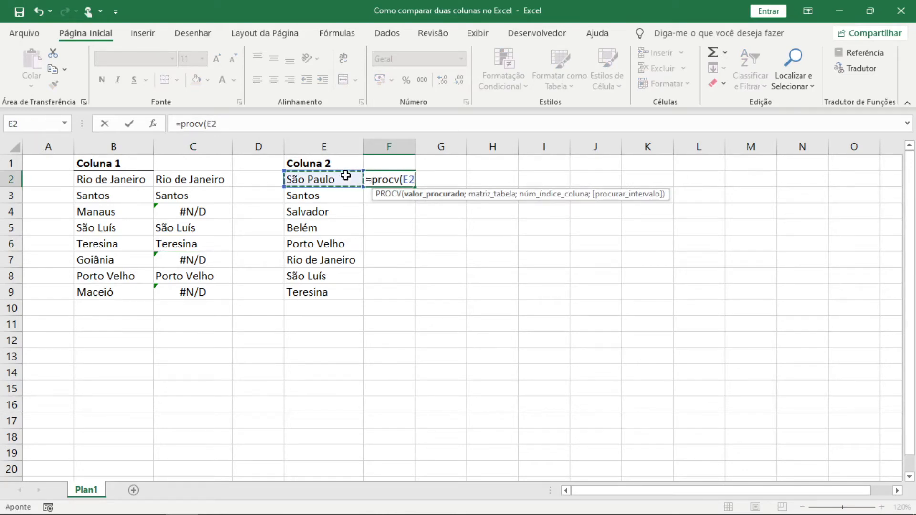
type(";")
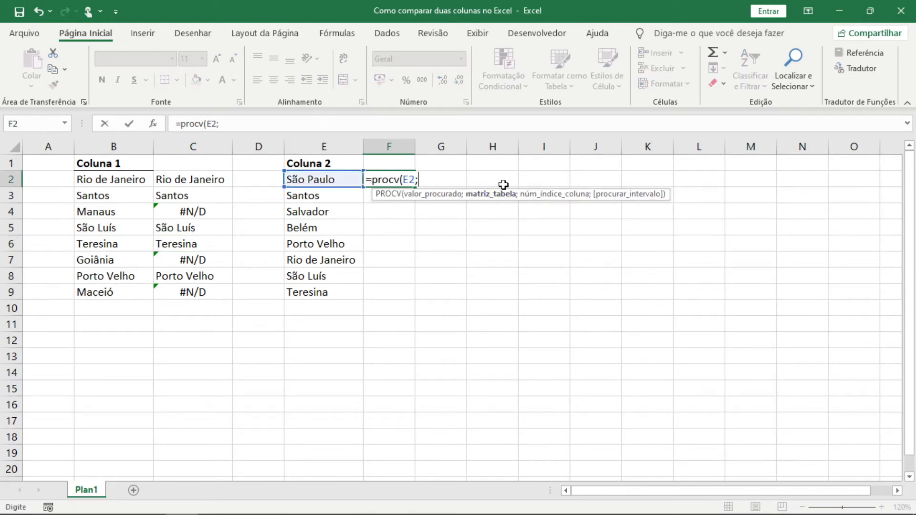
left_click(114, 147)
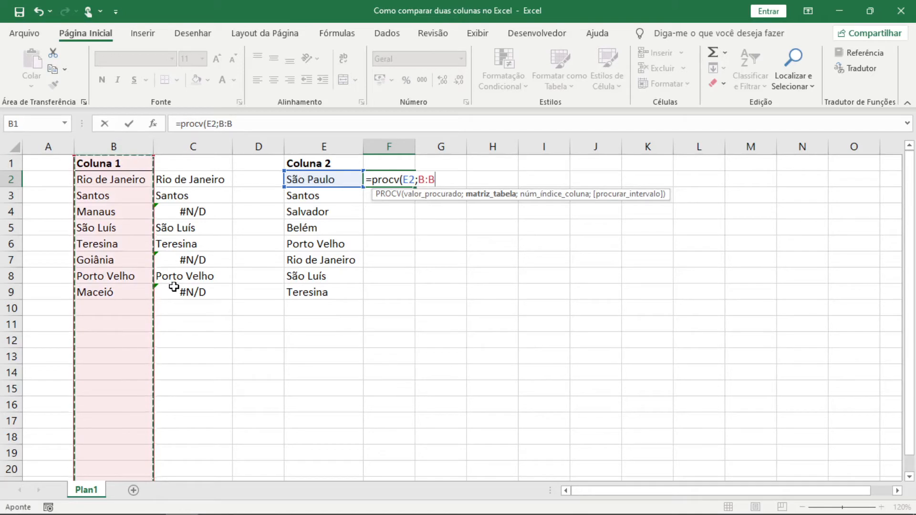
type(";")
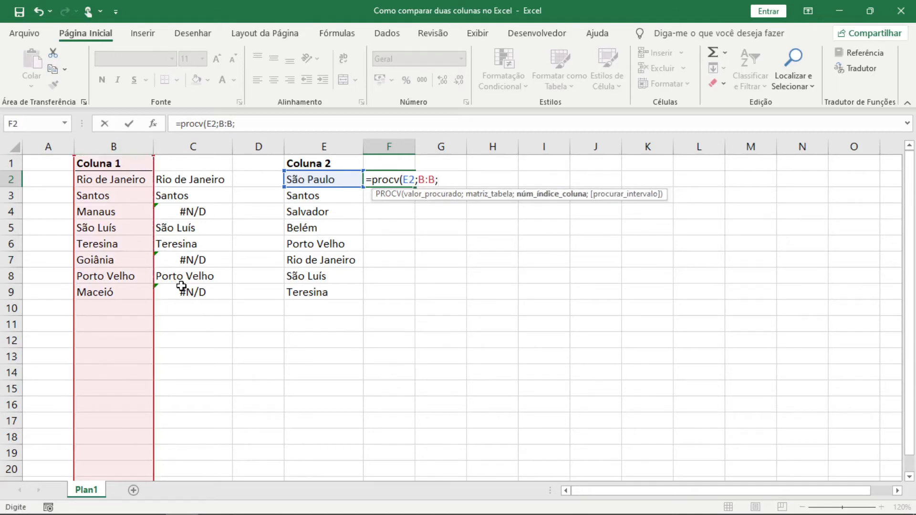
type("1;0)")
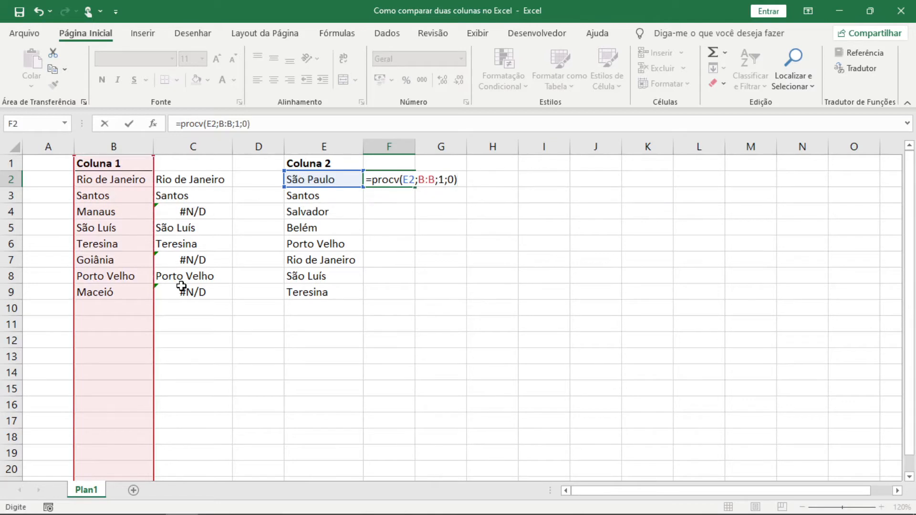
key("Return")
- Fill the F2 formula down to F9 and auto-fit the width of column F
left_click(410, 181)
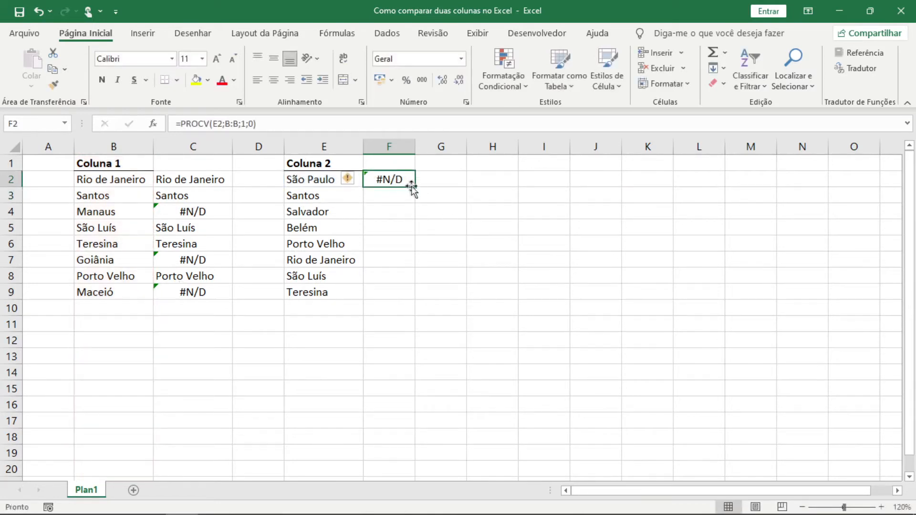
double_click(415, 188)
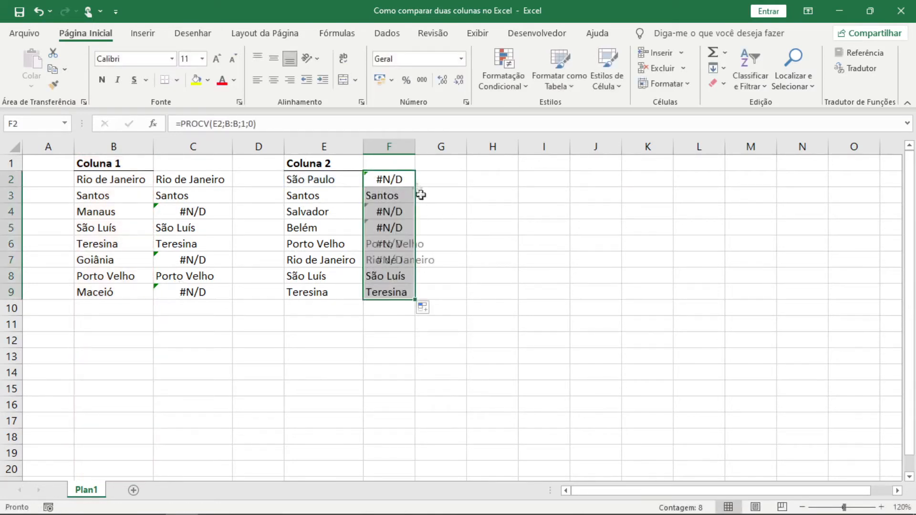
double_click(416, 146)
left_click(490, 248)
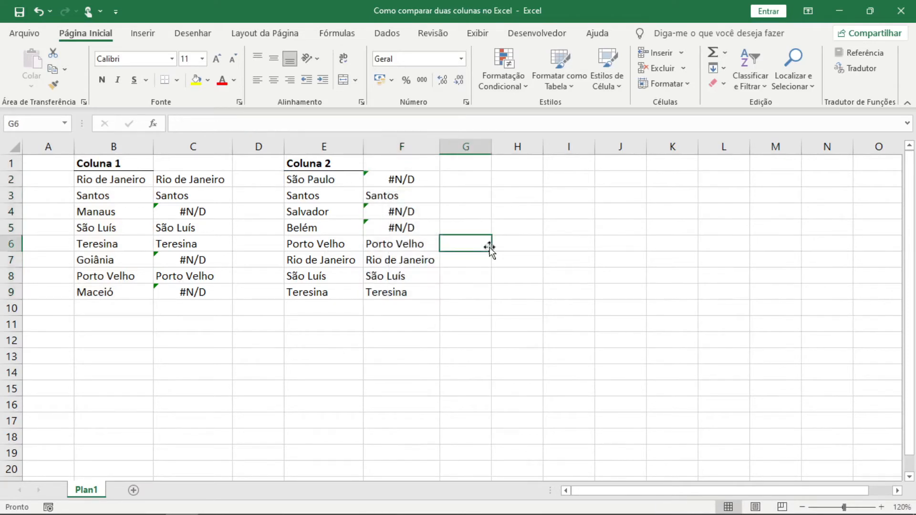
- Review the matched and unmatched lookup results in column F beside Coluna 2
left_click_drag(411, 241, 411, 299)
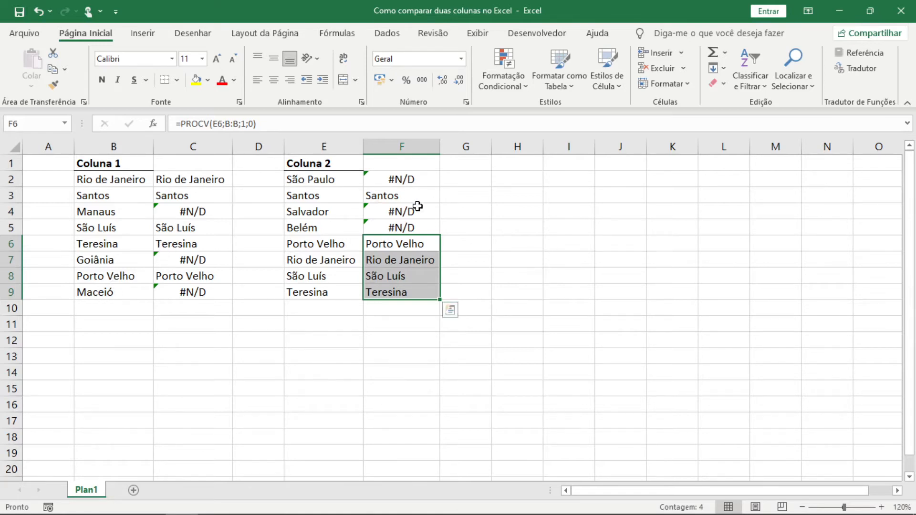
left_click_drag(414, 210, 414, 227)
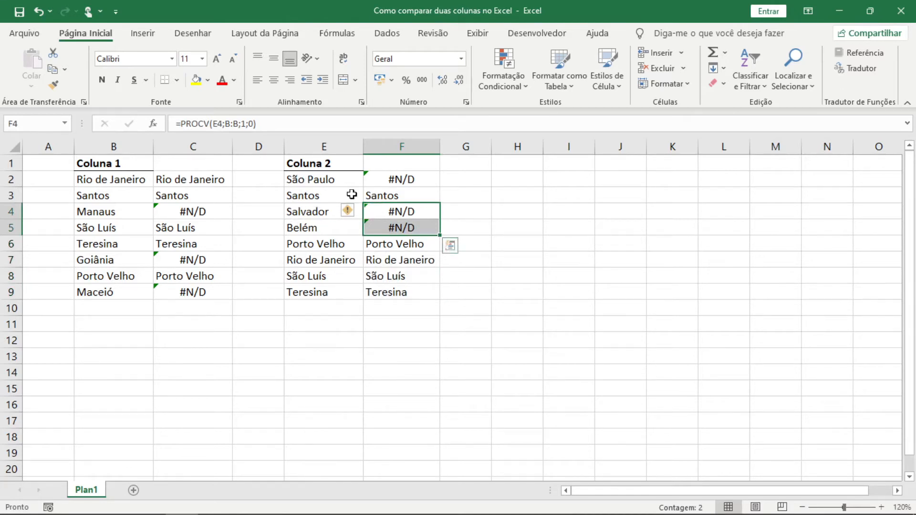
key("Up")
key("Up")
key("Up")
key("Left")
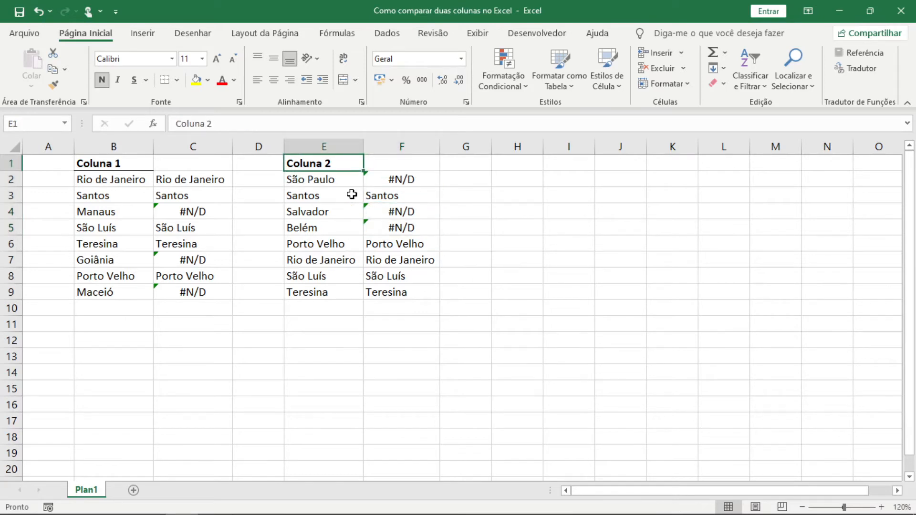
- Add a filter to the Coluna 2 list and its lookup column, showing only the #N/D rows in column F
key("alt+s")
key("t")
key("Right")
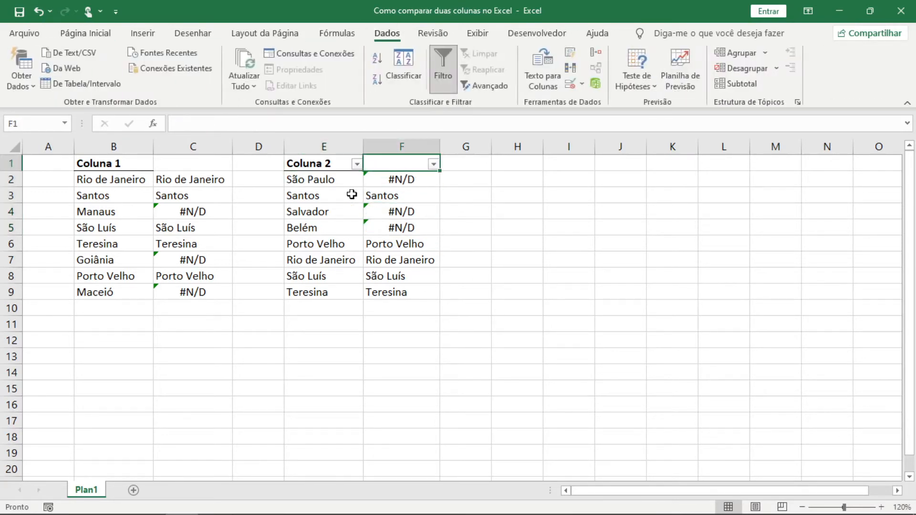
key("alt+Down")
key("space")
key("End")
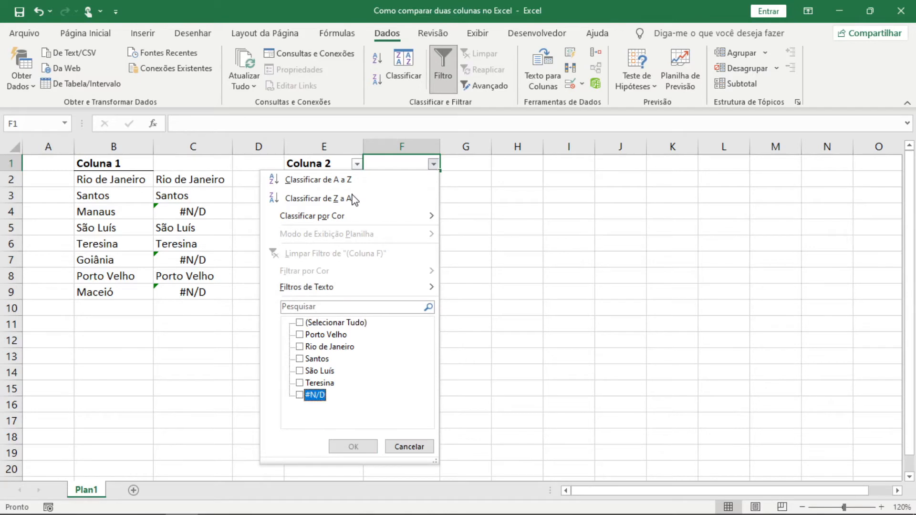
key("space")
key("Return")
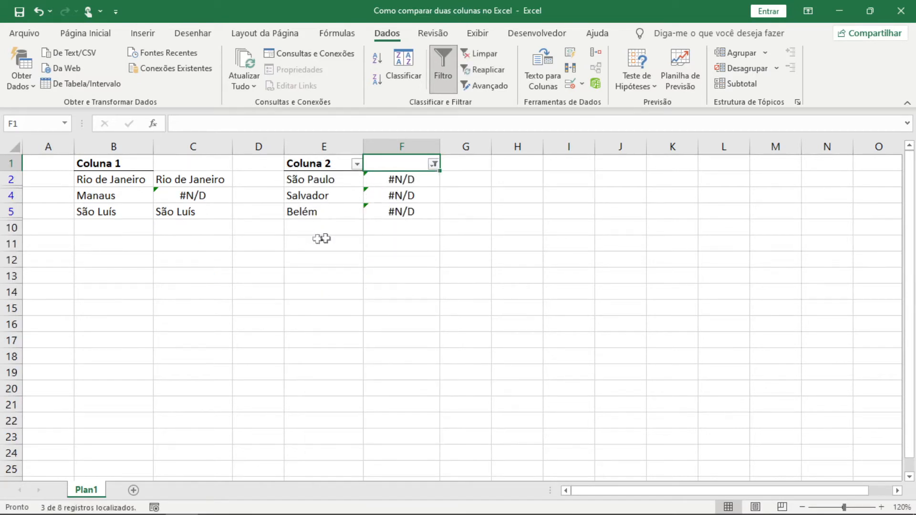
- Clear the filter on column F so every row of the city lists is shown
key("alt+s")
key("l")
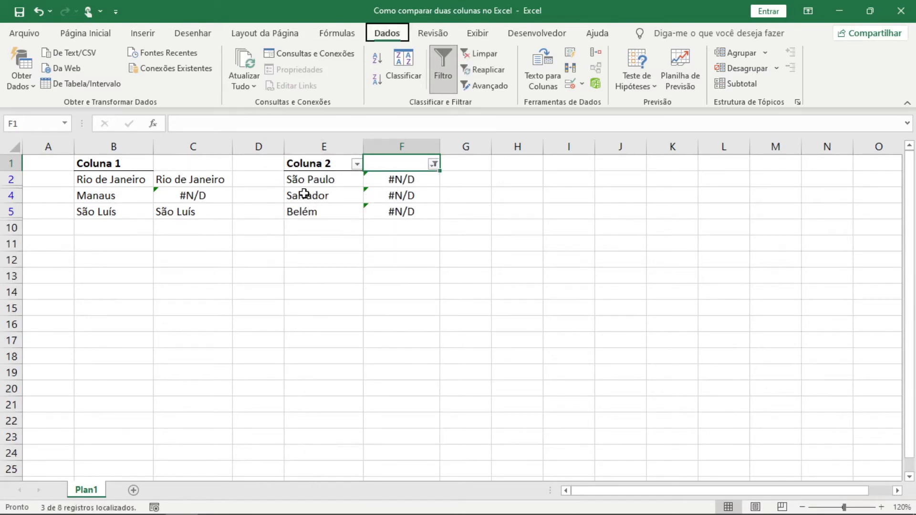
key("Down")
key("Down")
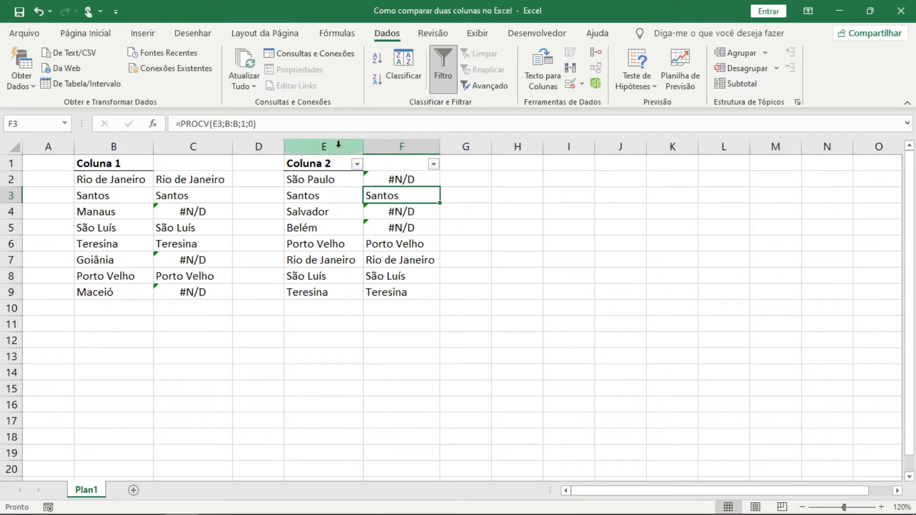
- Insert a blank column between the Coluna 2 list and its PROCV results
right_click(377, 143)
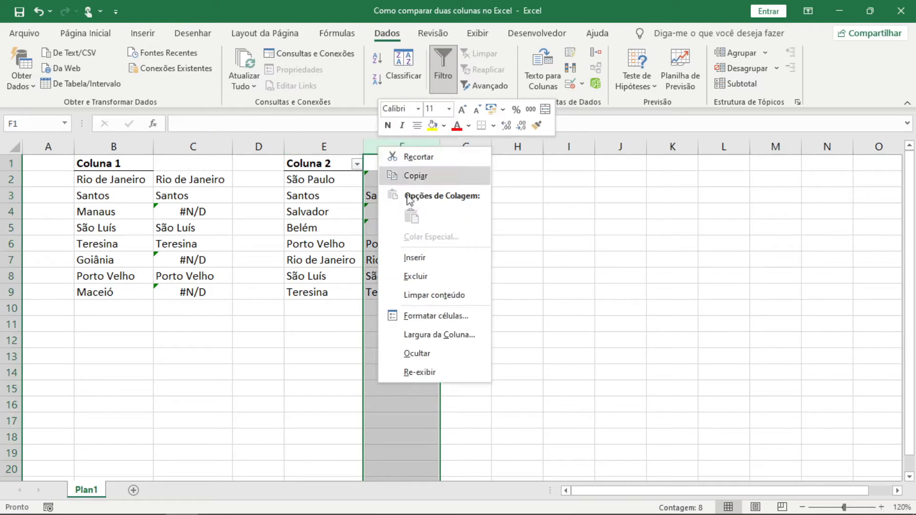
left_click(431, 259)
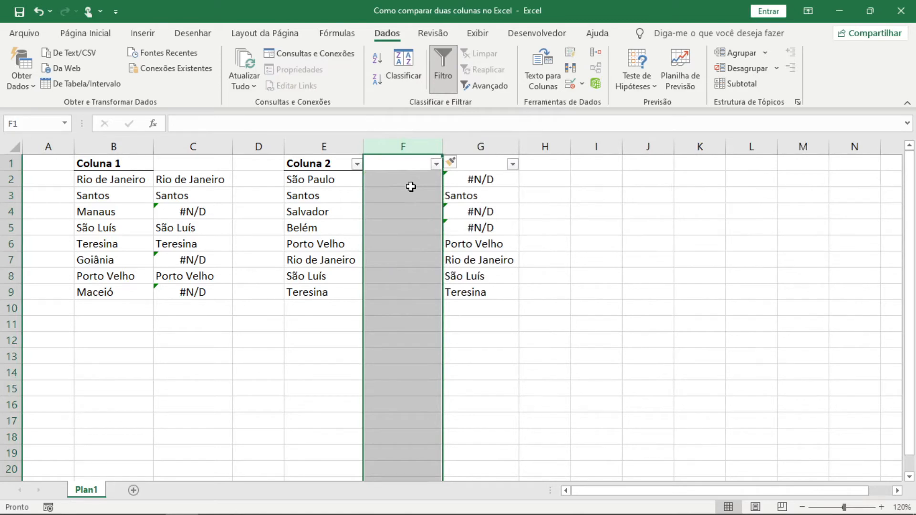
key("Right")
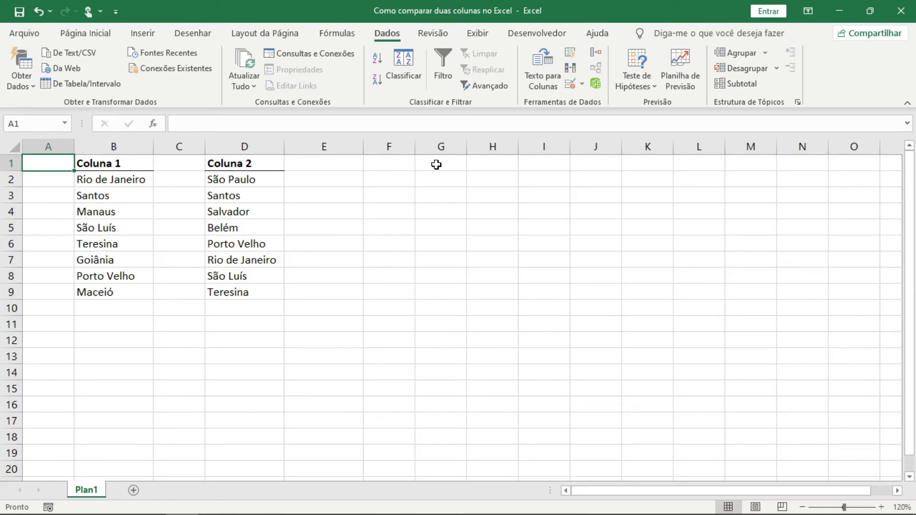
- Examine the Coluna 1 cities in B2:B9 and the Coluna 2 cities in D2:D9
left_click(109, 38)
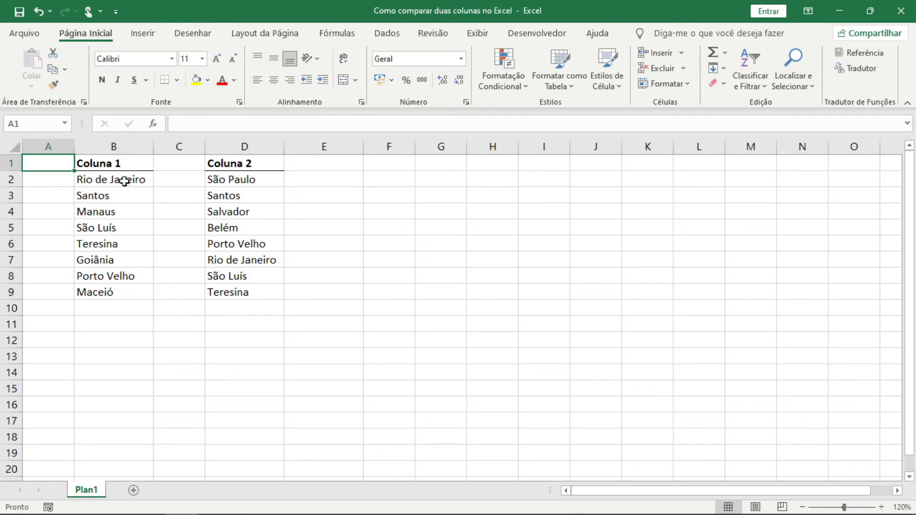
left_click_drag(133, 179, 136, 289)
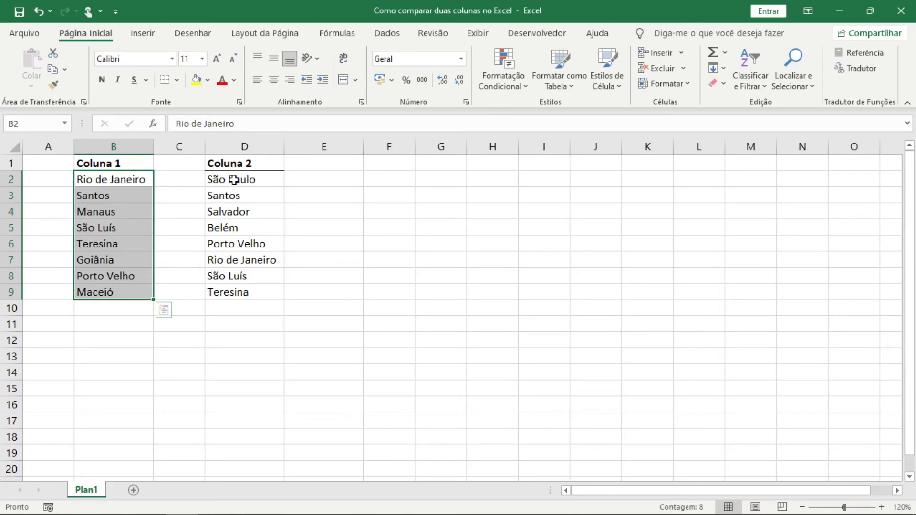
left_click_drag(249, 180, 255, 286)
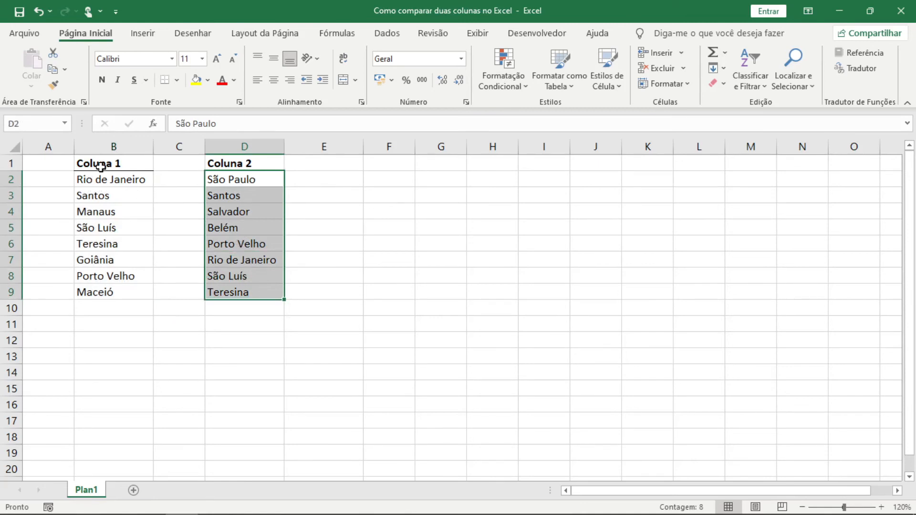
left_click(173, 185)
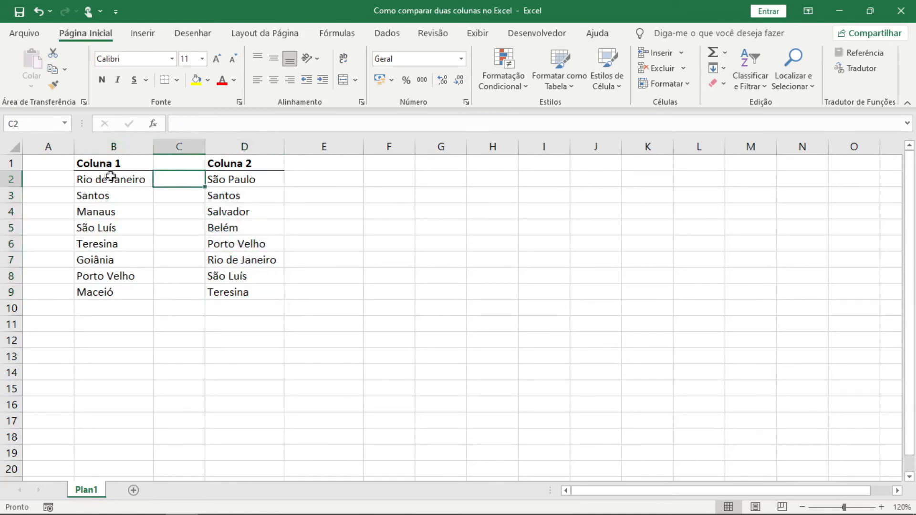
- Start a Valores Duplicados conditional formatting rule on B2:B9 and D2:D9 together, keeping its dialog clear of the lists
left_click_drag(111, 177, 122, 292)
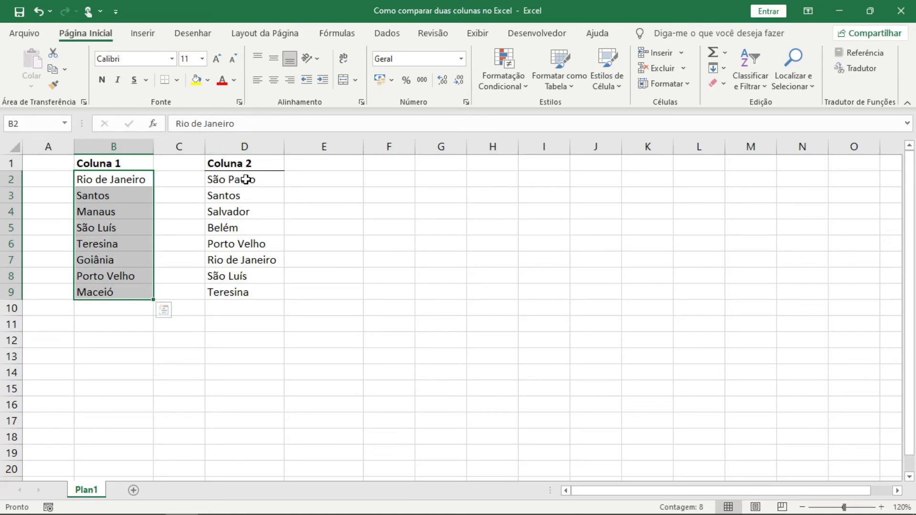
left_click_drag(246, 179, 251, 288)
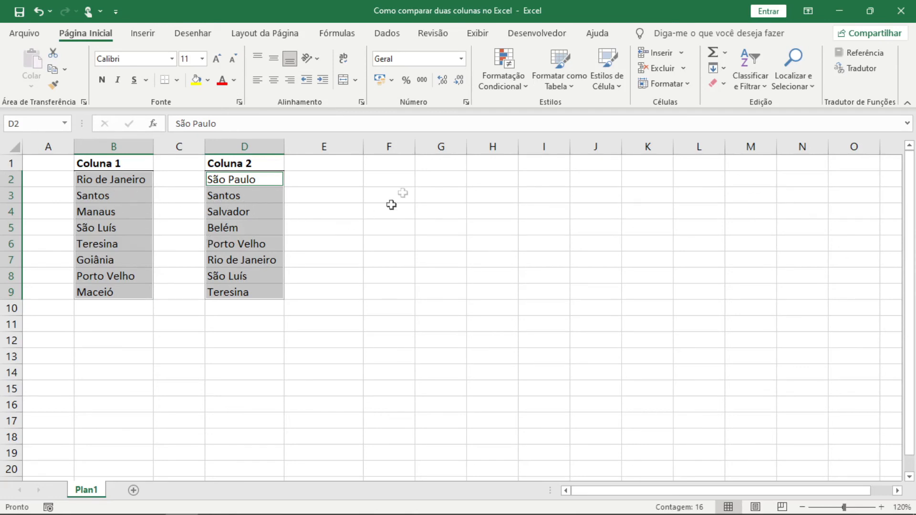
left_click(526, 87)
mouse_move(569, 123)
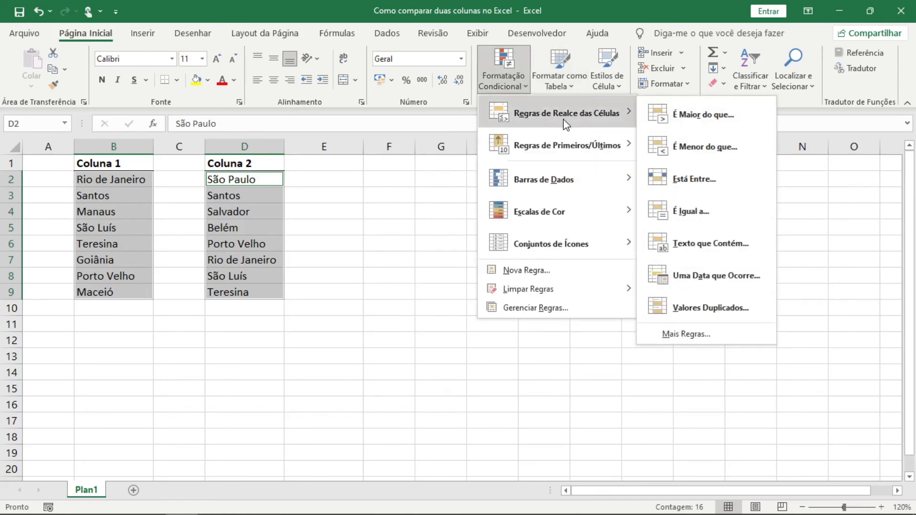
left_click(717, 308)
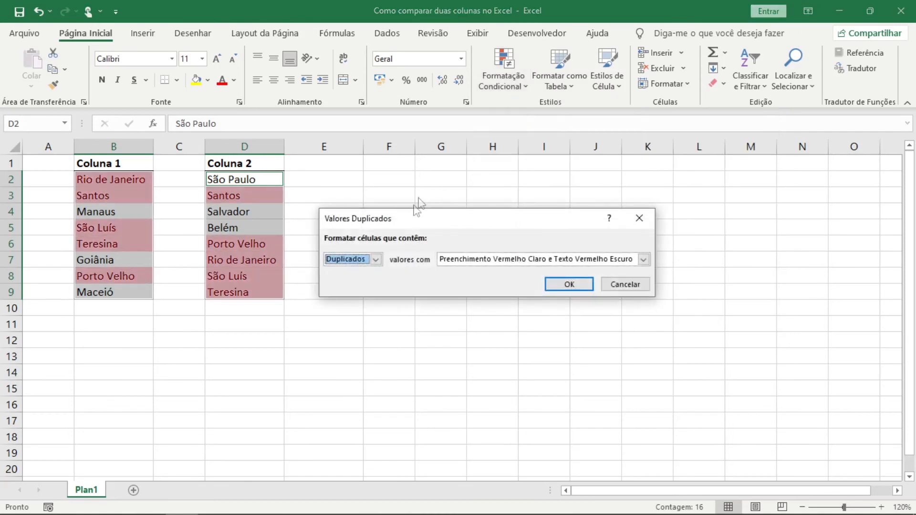
left_click_drag(412, 195, 411, 194)
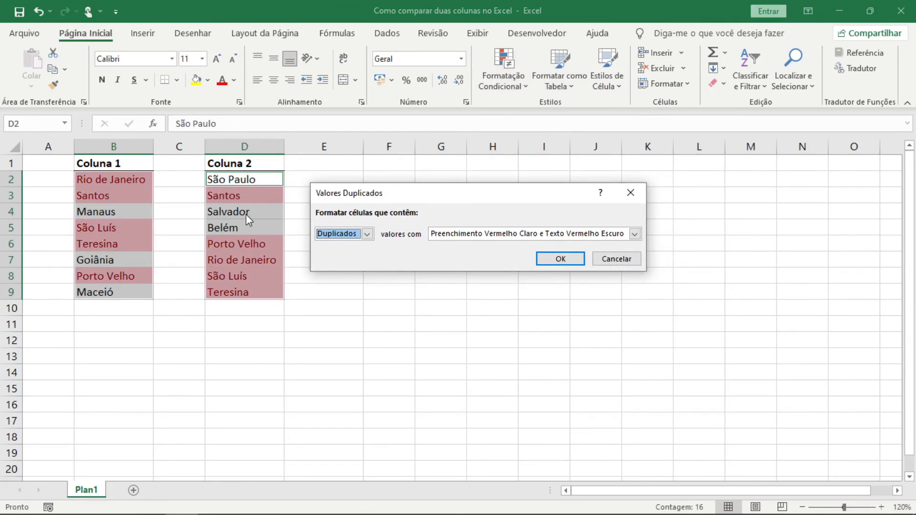
- Try the yellow fill with dark yellow text and the green fill with dark green text for the duplicate values
left_click(494, 234)
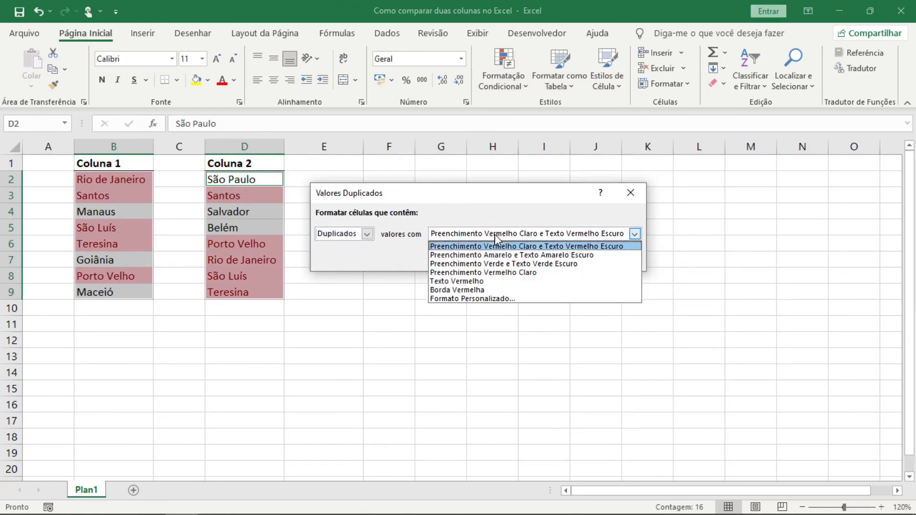
left_click(492, 255)
left_click(494, 233)
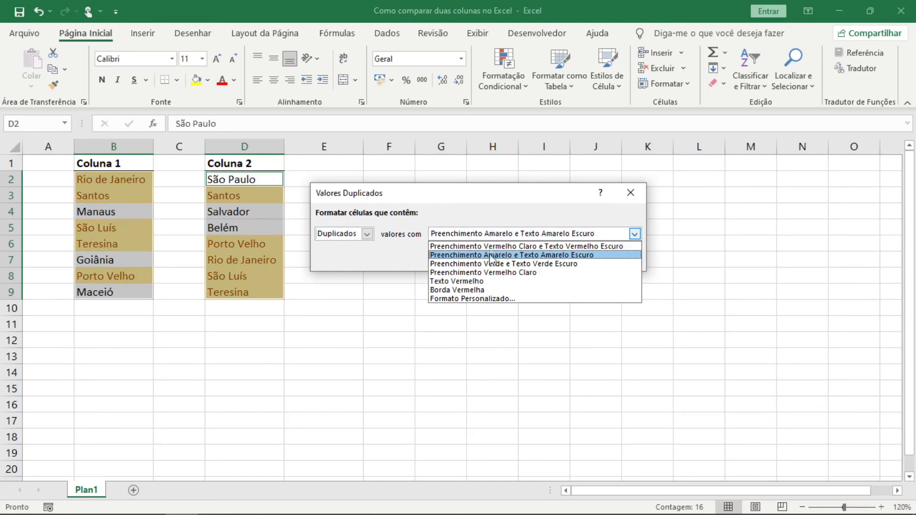
left_click(494, 264)
- View the custom format options without changing them, and set the duplicates format to Preenchimento Vermelho Claro e Texto Vermelho Escuro
left_click(490, 234)
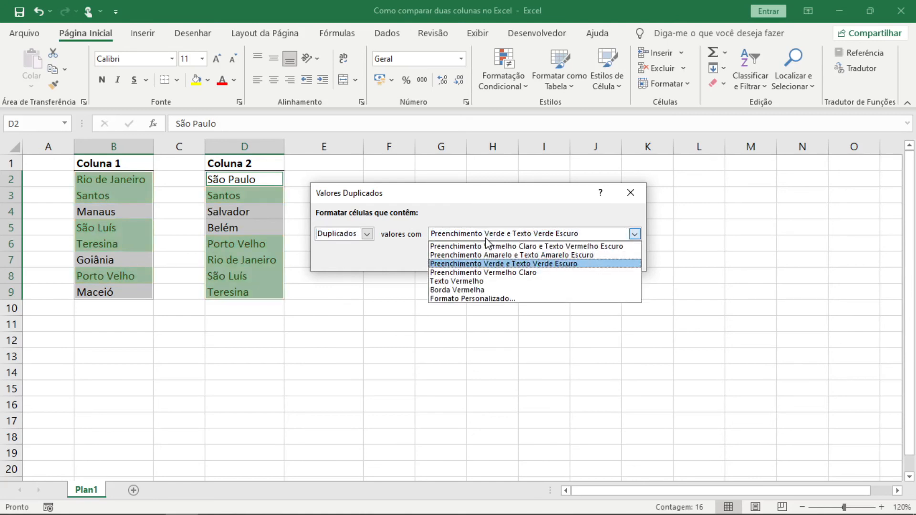
left_click(477, 299)
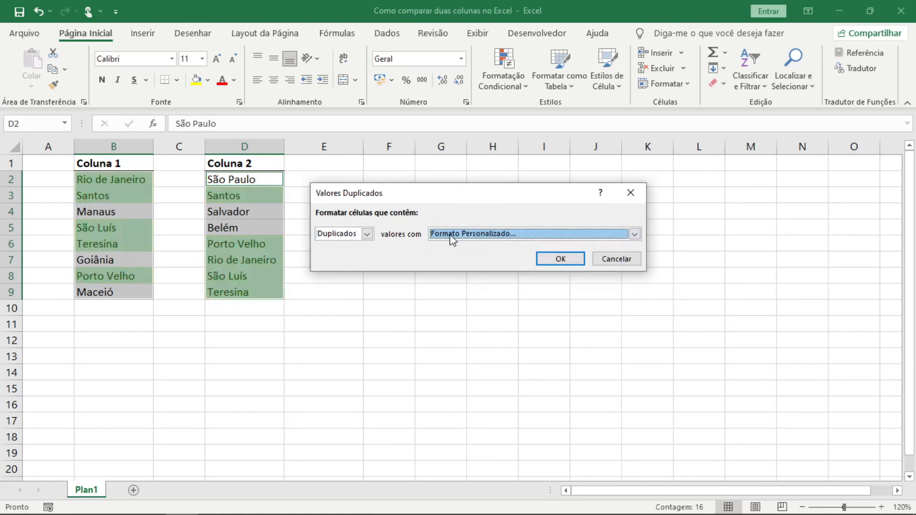
left_click_drag(420, 91, 492, 109)
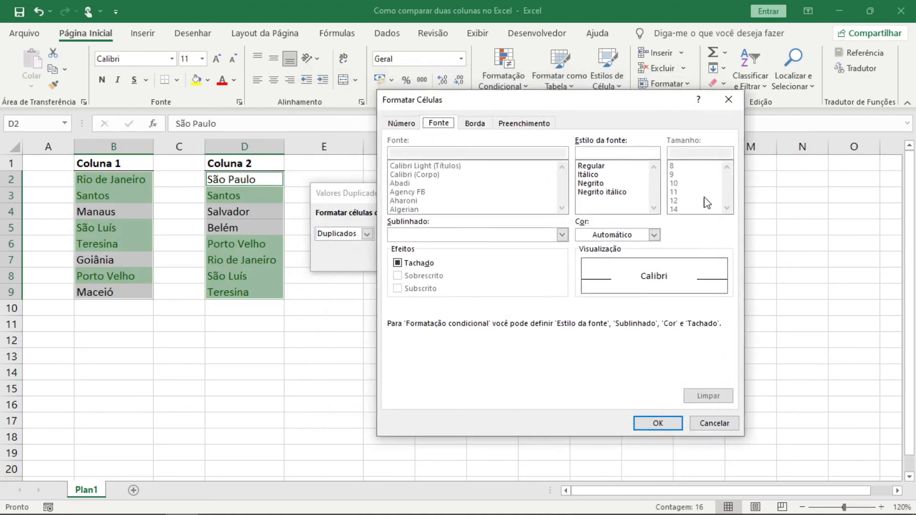
left_click(728, 100)
left_click(496, 234)
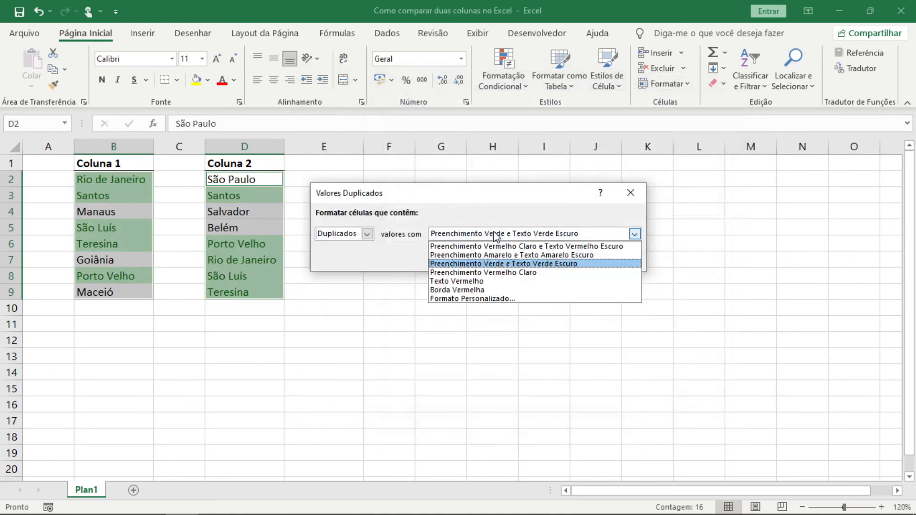
left_click(501, 247)
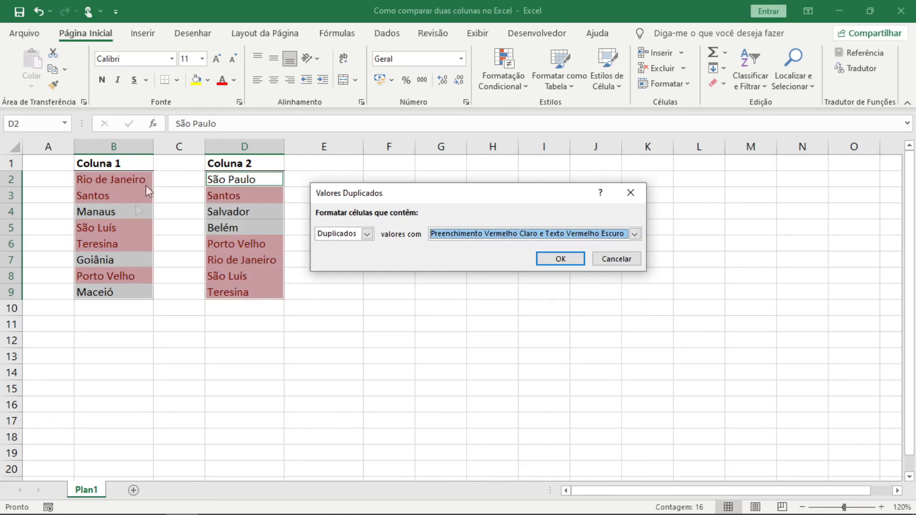
- Try formatting the Exclusivos values instead of the duplicates in the two lists
left_click(371, 235)
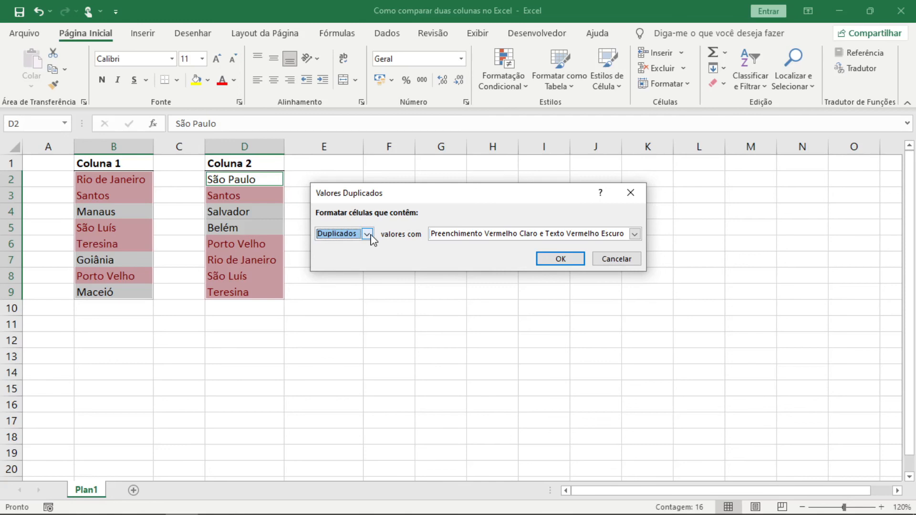
left_click(370, 235)
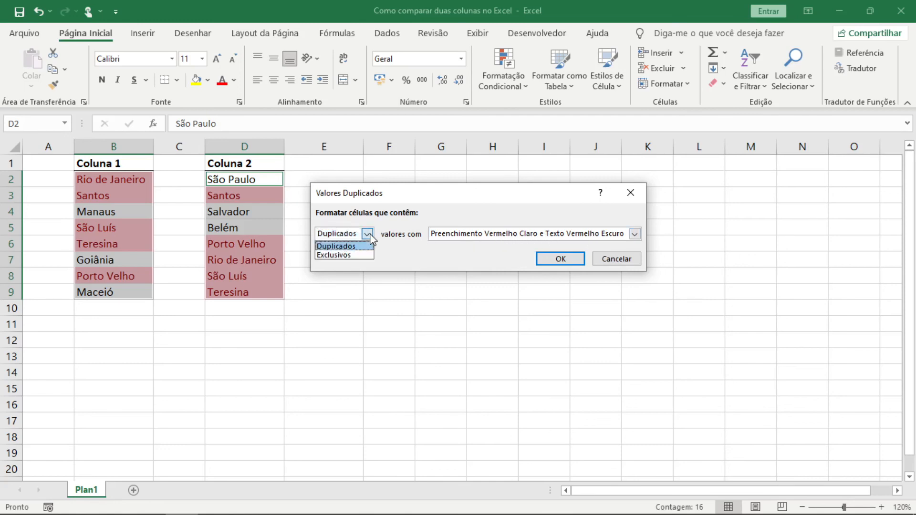
left_click(348, 254)
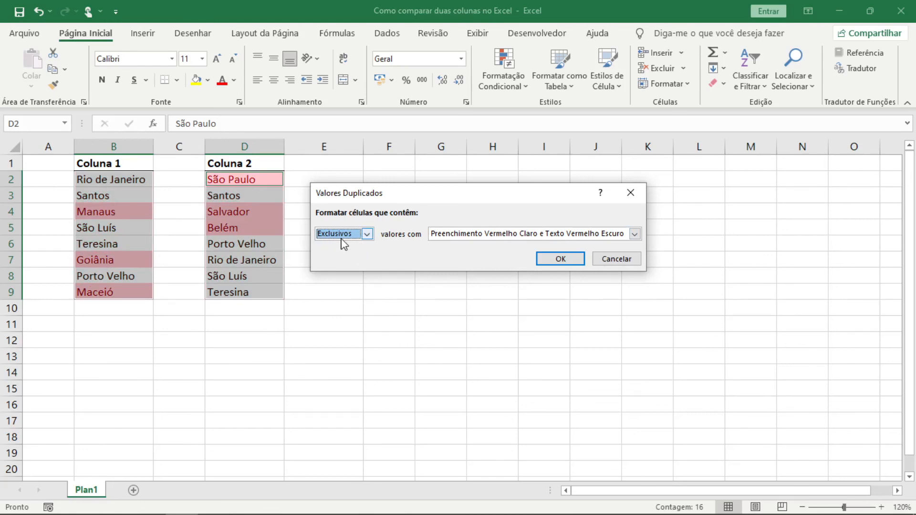
- Set the rule to format Duplicados values and apply it to both city lists
left_click(367, 234)
left_click(354, 243)
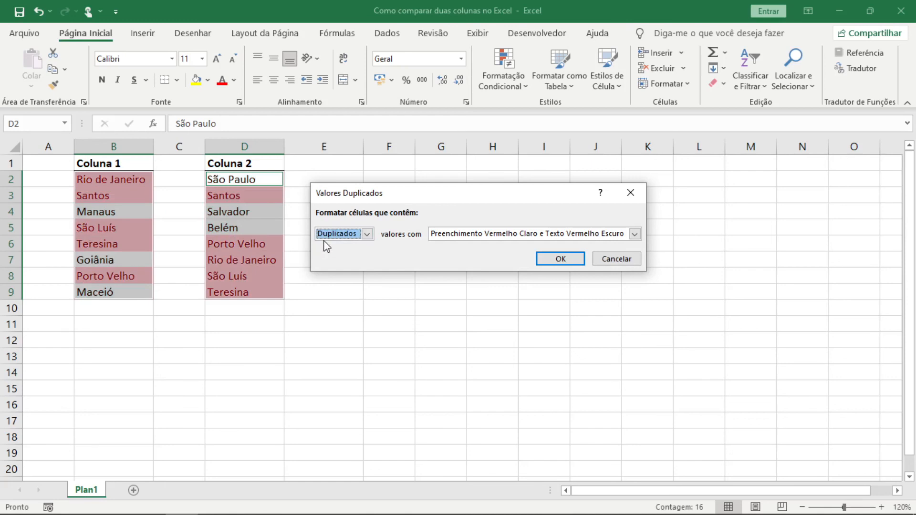
left_click(561, 259)
left_click(471, 235)
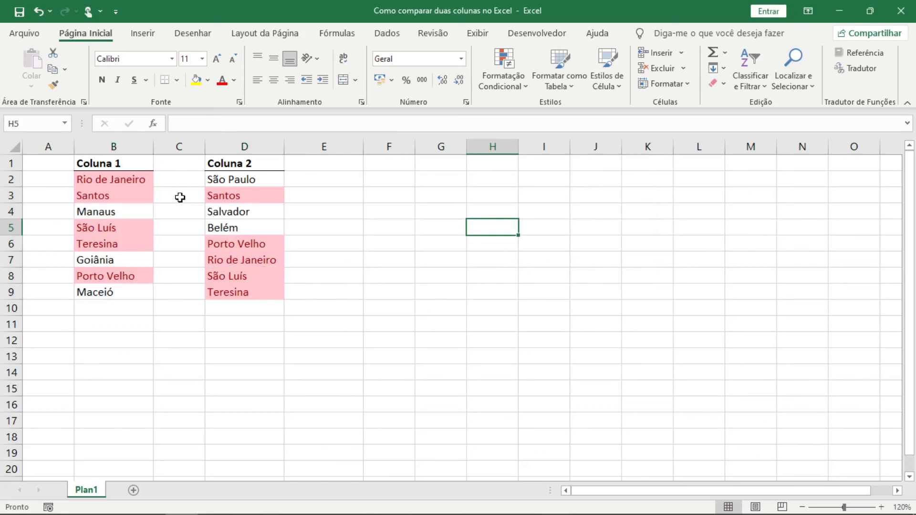
- Check the cities without highlighting in Coluna 2 and Coluna 1
left_click(219, 179)
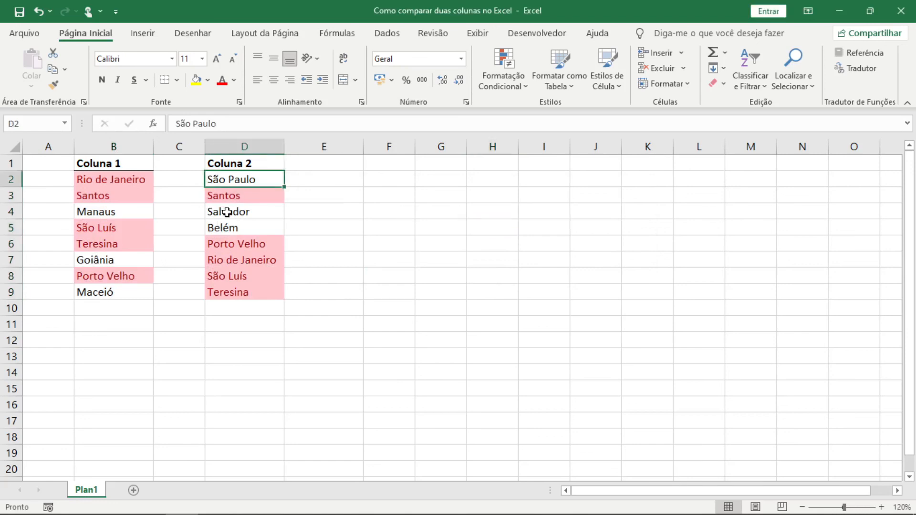
left_click_drag(242, 210, 210, 234)
left_click(132, 213)
left_click(123, 260)
left_click(120, 292)
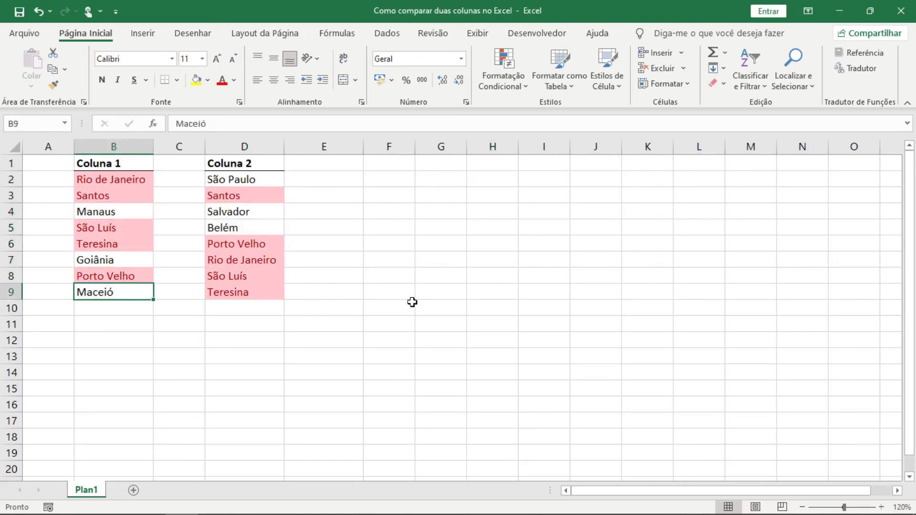
double_click(474, 304)
key("Escape")
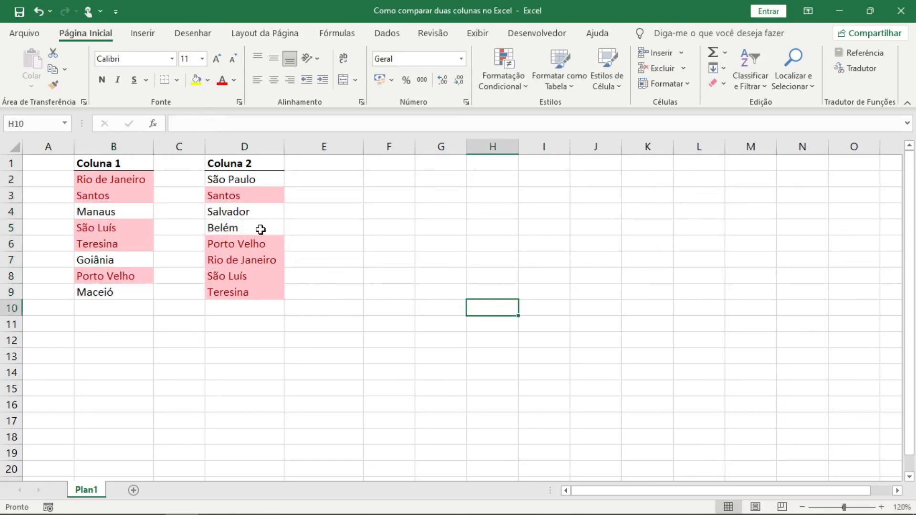